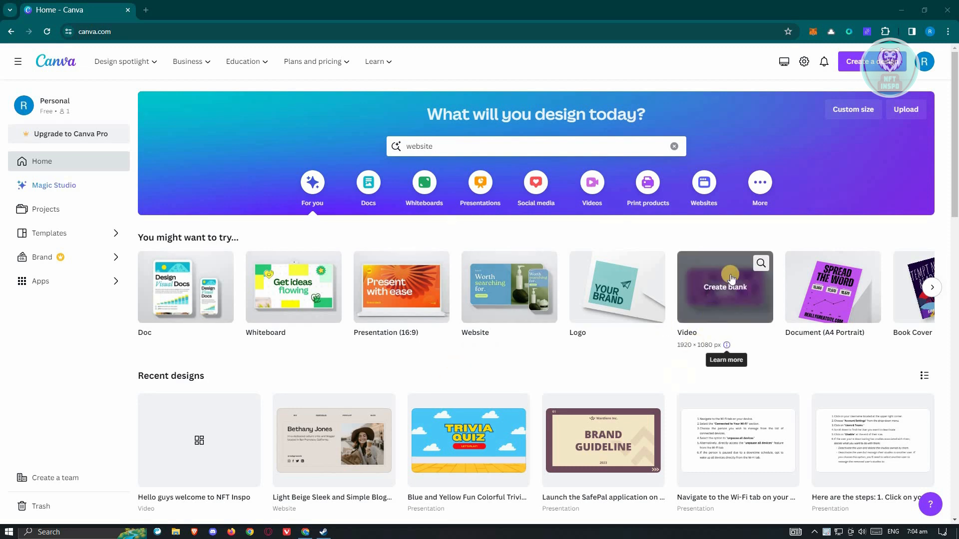
# Create a blank video design and fill its page with the 1:25 video from the uploads.
pyautogui.click(719, 297)
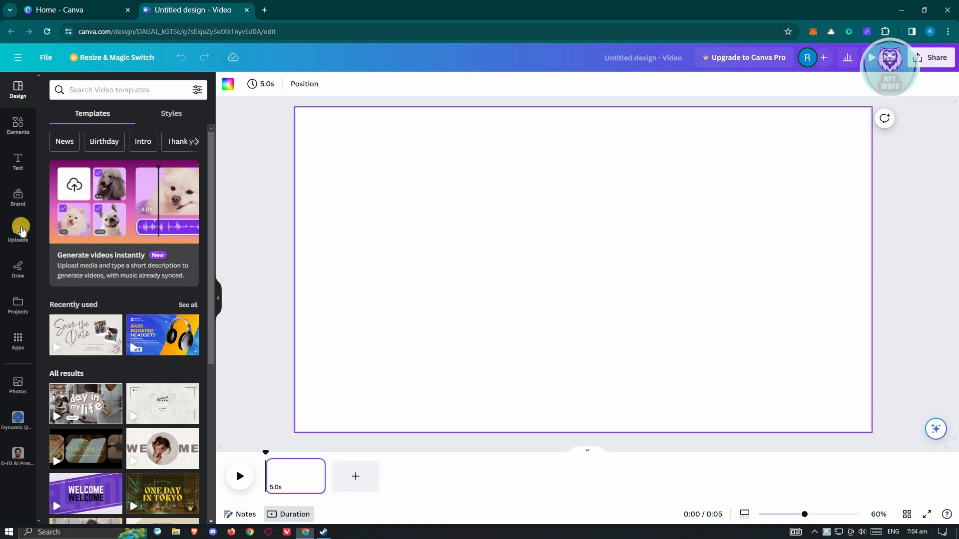
pyautogui.click(18, 232)
pyautogui.scroll(-3, 152, 344)
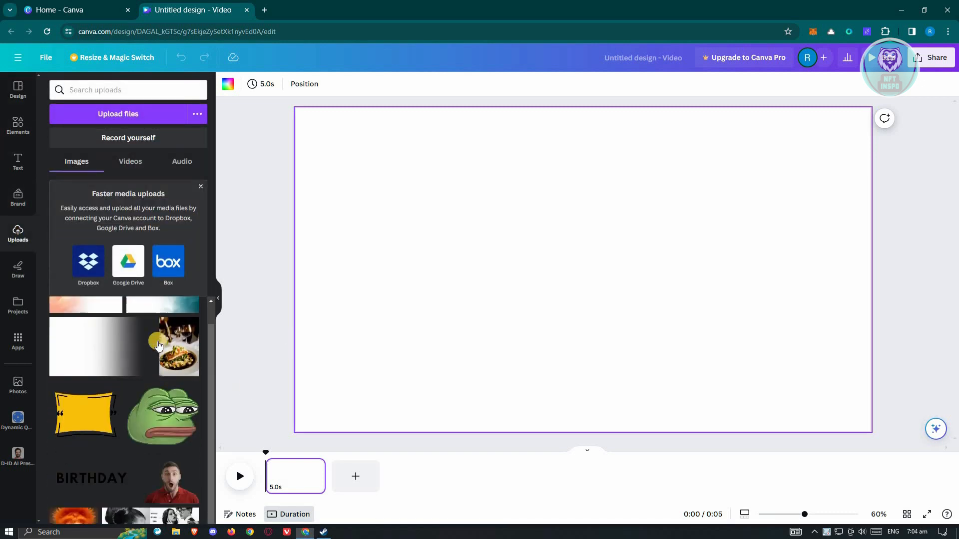
pyautogui.scroll(3, 150, 428)
pyautogui.click(143, 163)
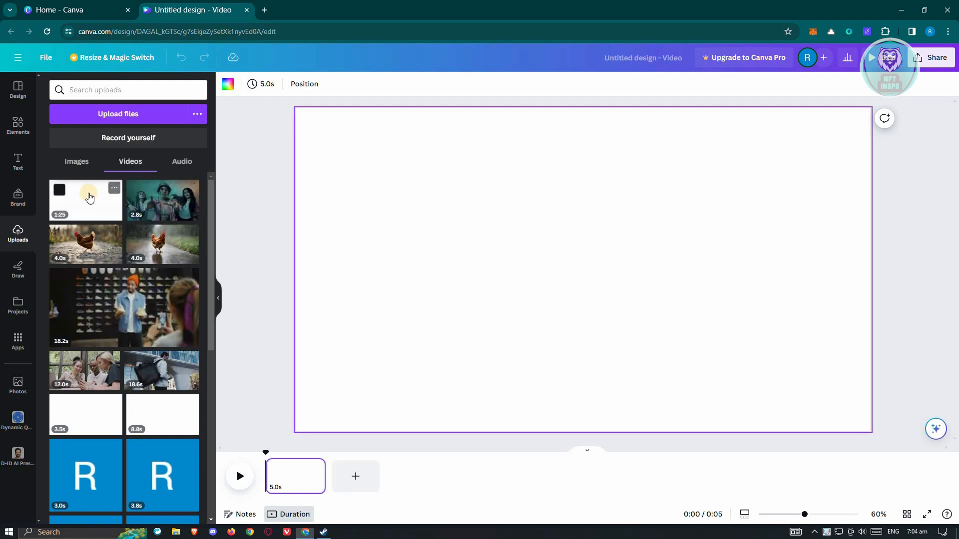
pyautogui.moveTo(90, 198); pyautogui.dragTo(315, 130)
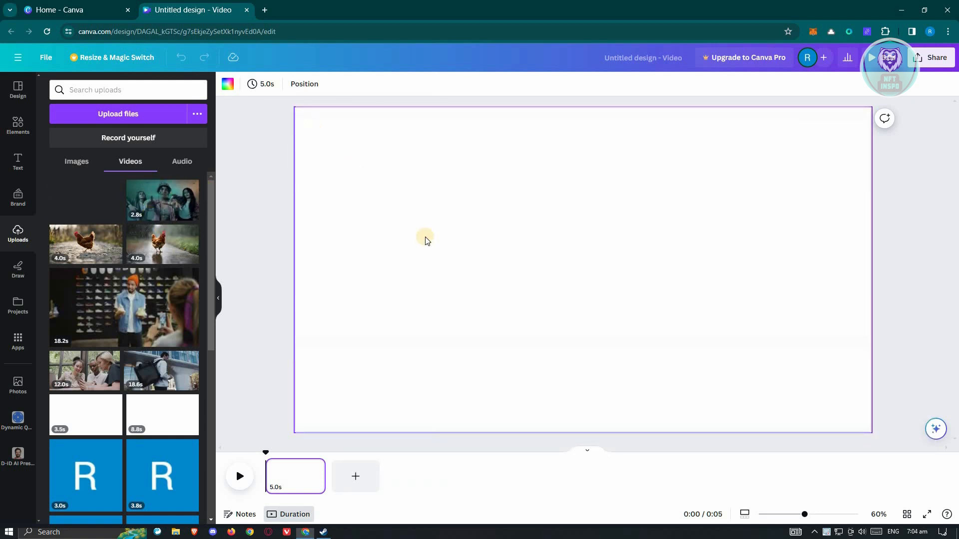
pyautogui.moveTo(427, 240); pyautogui.dragTo(427, 240)
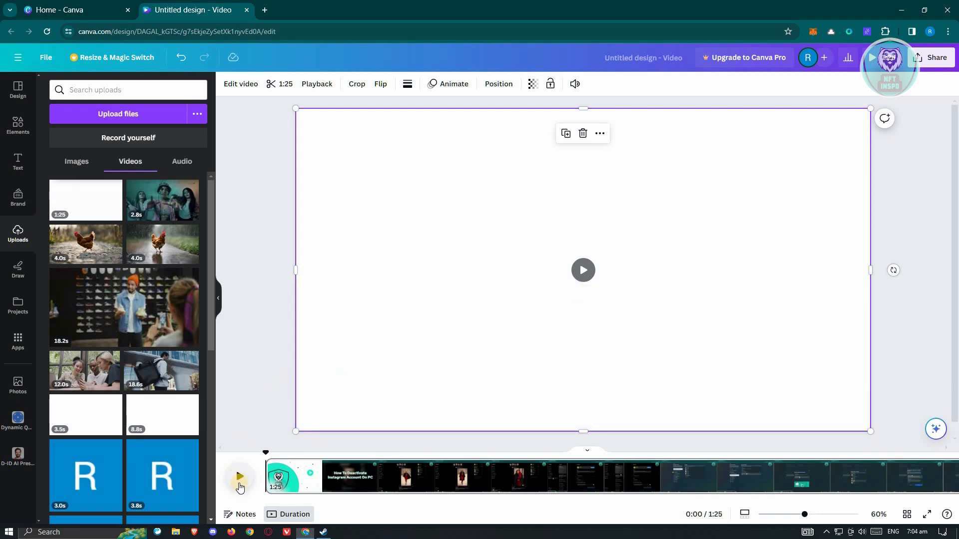
# Toggle the timeline from duration view to page thumbnails and back again.
pyautogui.click(298, 514)
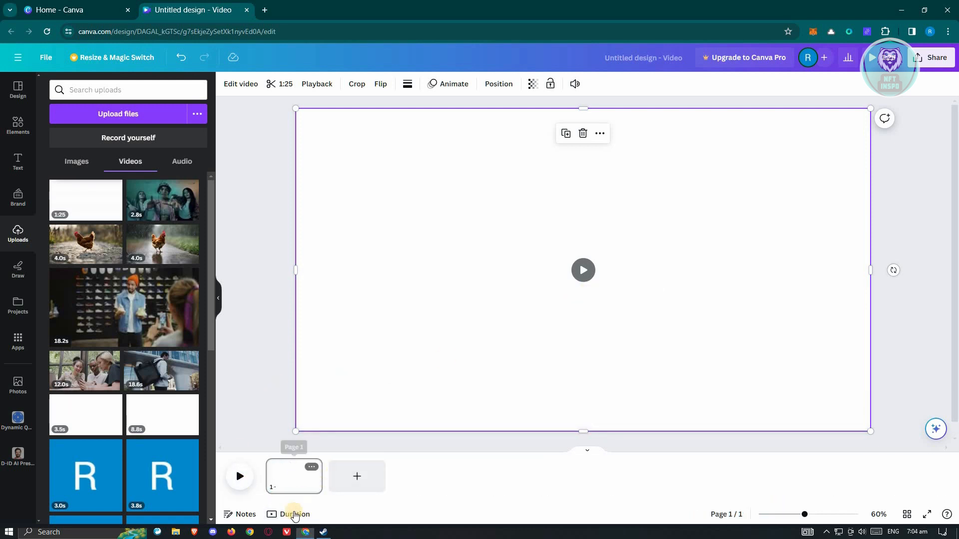
pyautogui.click(298, 517)
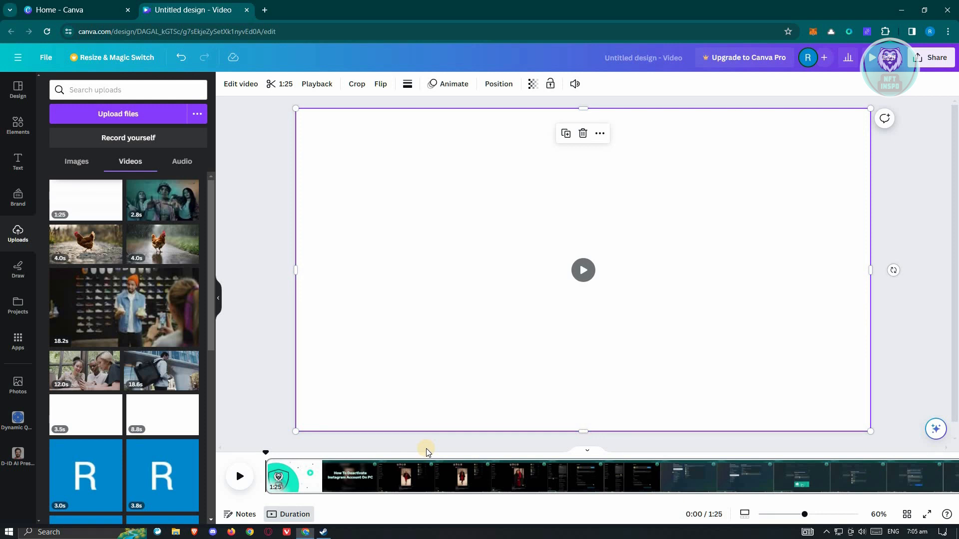
pyautogui.click(283, 510)
# Play the opening of the video and split the page at about 3.9 seconds.
pyautogui.click(240, 477)
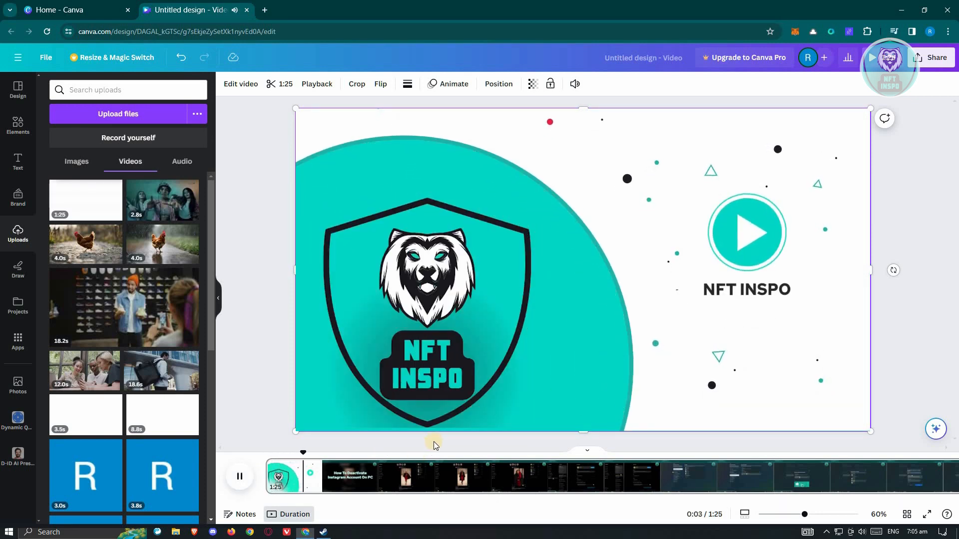
pyautogui.press('space')
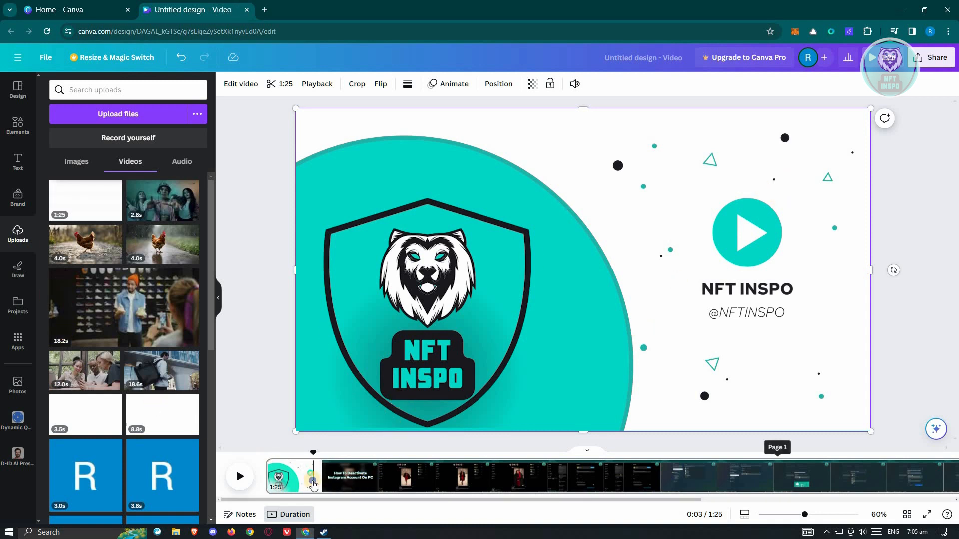
pyautogui.rightClick(313, 484)
pyautogui.click(364, 439)
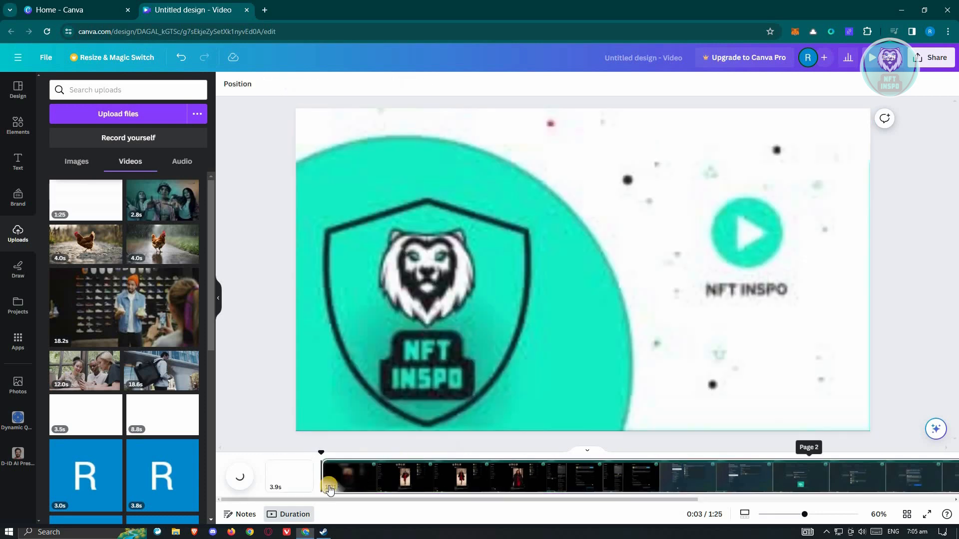
# Add body text low on the first clip reading "Hello guys, welcome back to NFT inspo. For today's video we are going to show you".
pyautogui.click(283, 467)
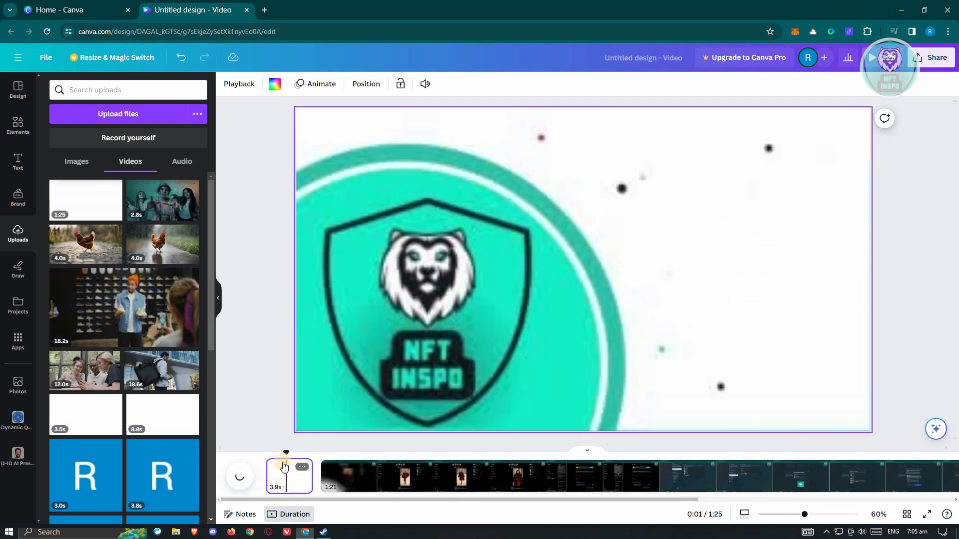
pyautogui.click(17, 161)
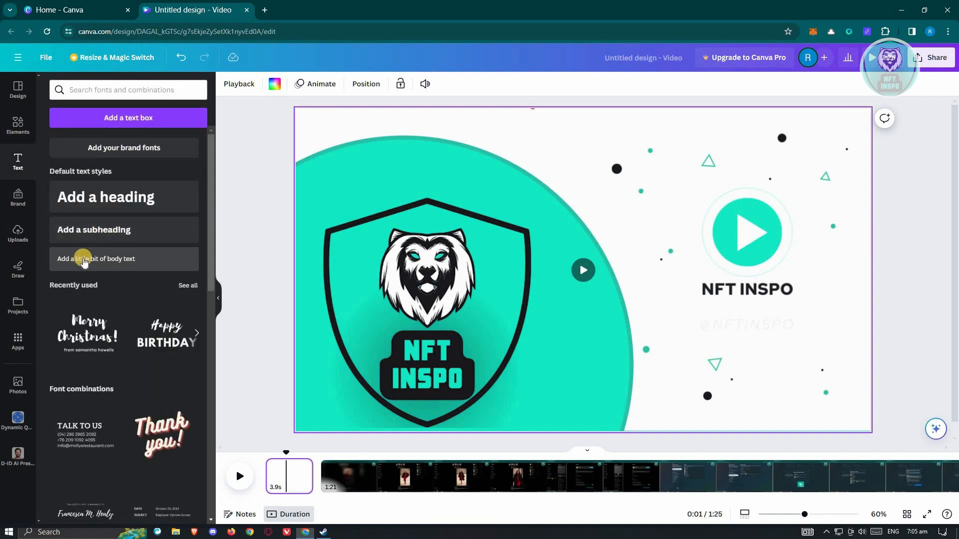
pyautogui.moveTo(90, 262); pyautogui.dragTo(565, 354)
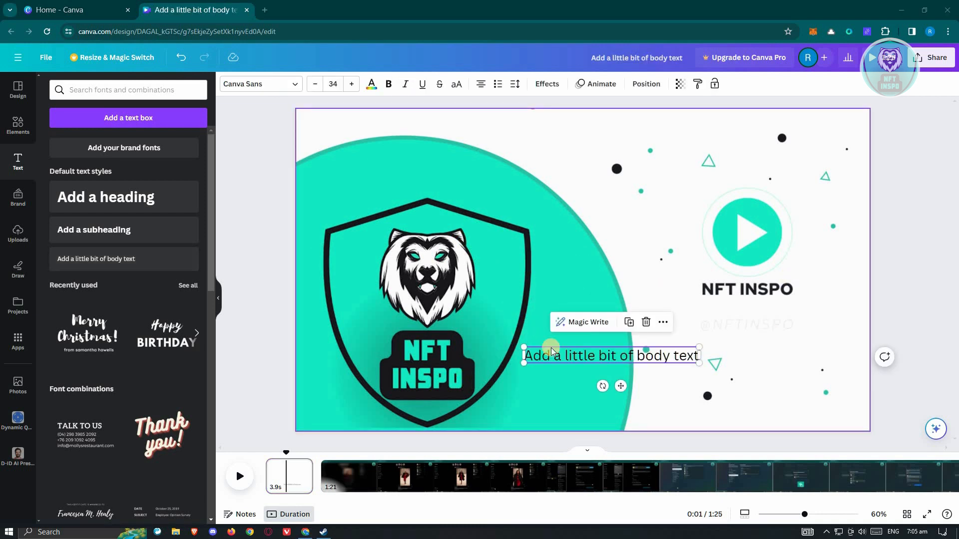
pyautogui.doubleClick(576, 355)
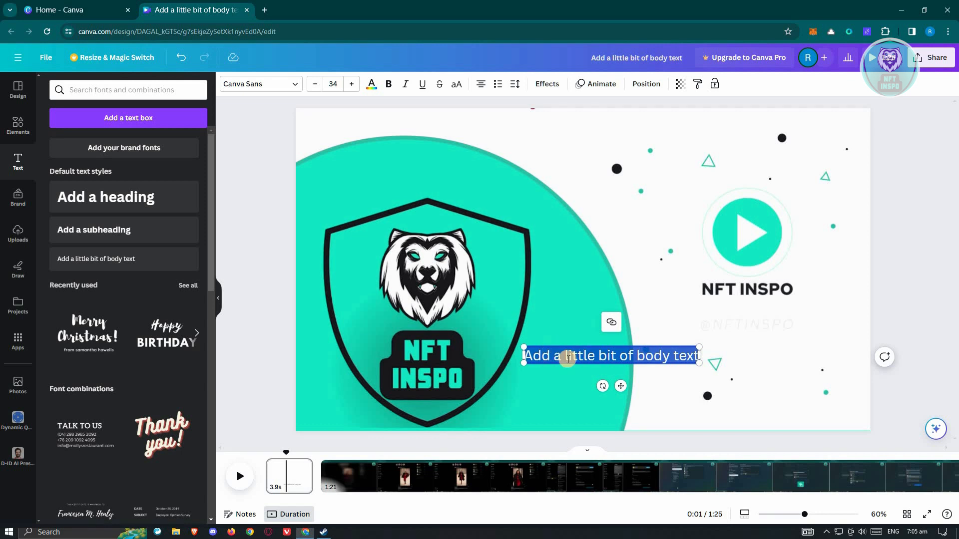
pyautogui.write("Hello guys, welcome back to NFT inspo. For today's video we are going to show you")
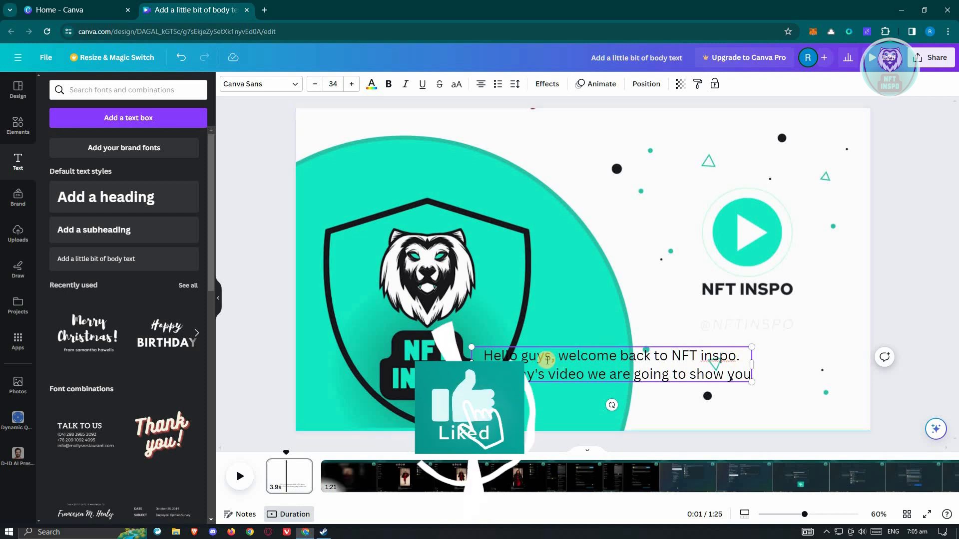
# Apply the Background effect to the caption text in light gray with its transparency at 90.
pyautogui.moveTo(487, 353); pyautogui.dragTo(751, 373)
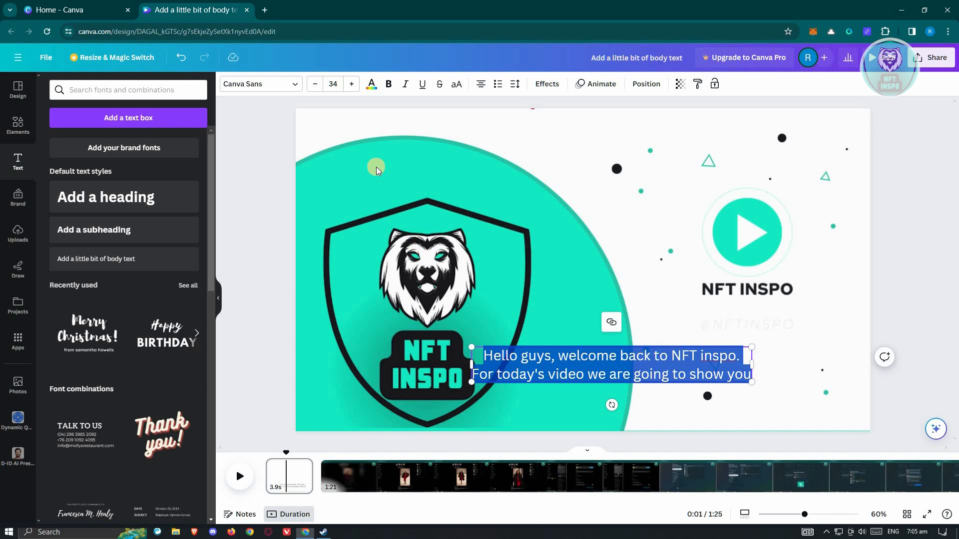
pyautogui.click(547, 84)
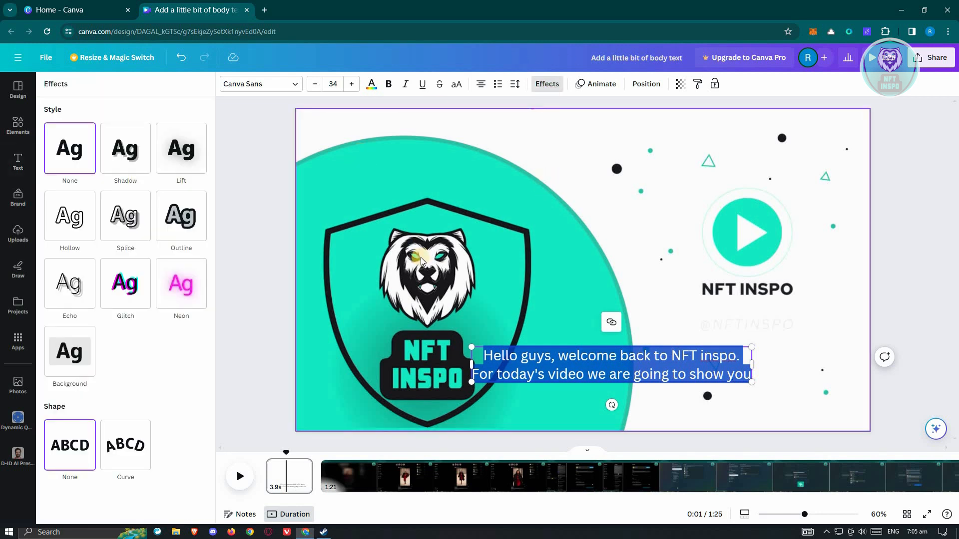
pyautogui.click(66, 356)
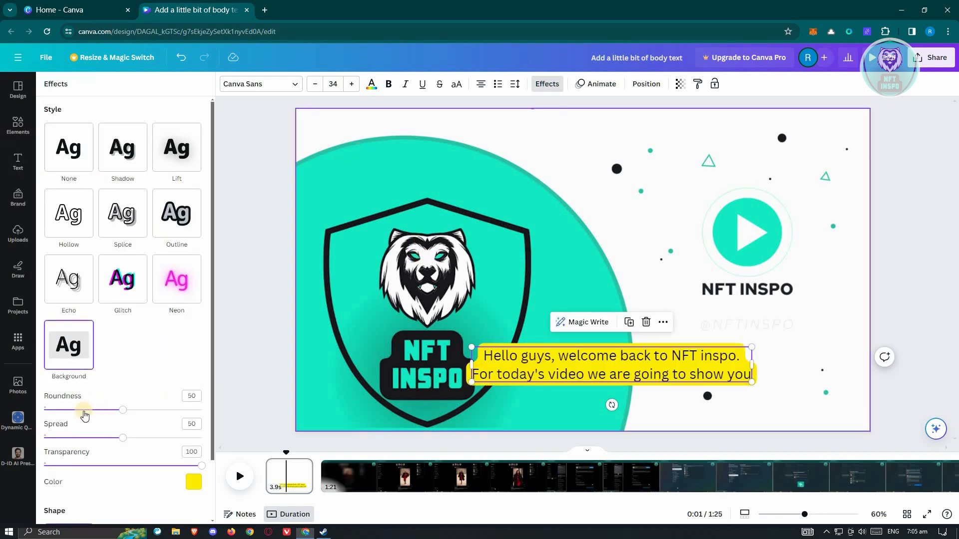
pyautogui.click(190, 483)
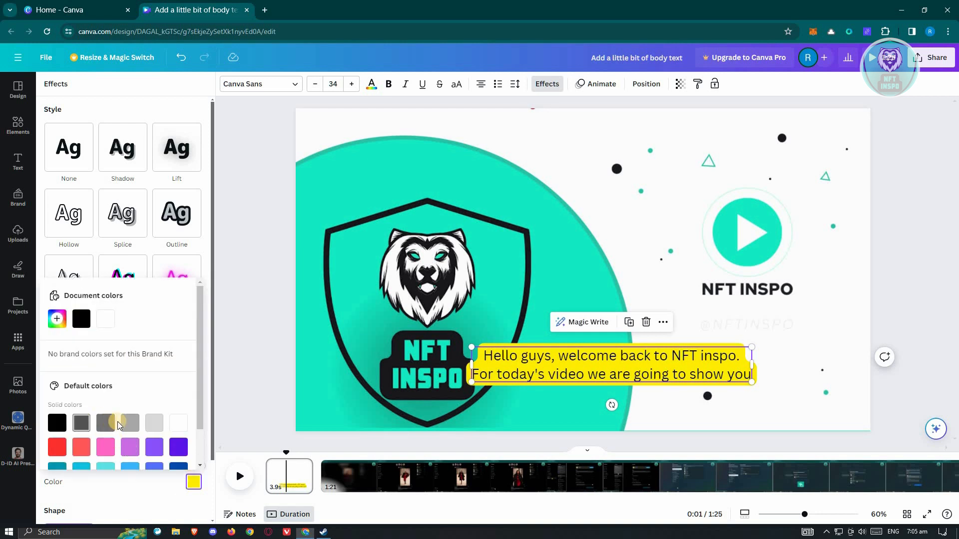
pyautogui.click(130, 423)
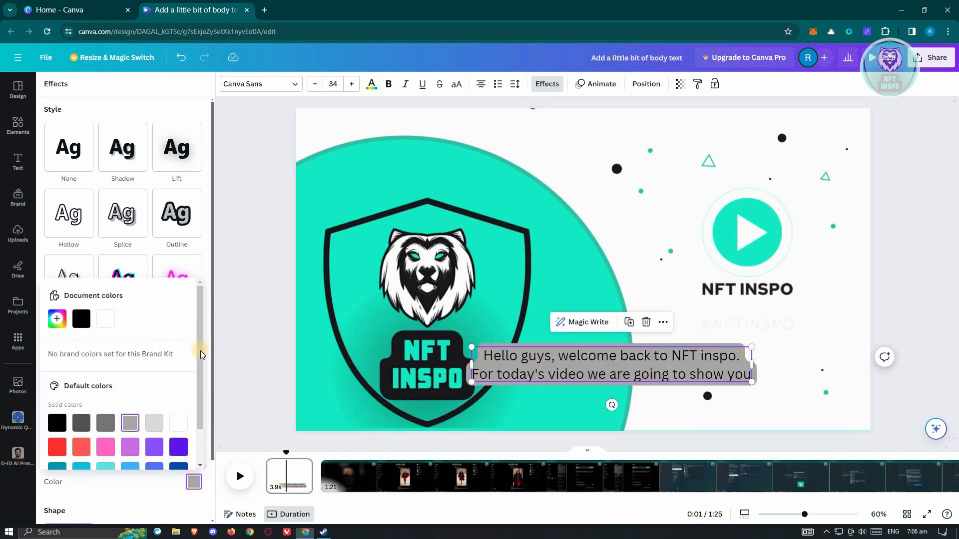
pyautogui.moveTo(200, 352); pyautogui.dragTo(168, 297)
pyautogui.click(206, 251)
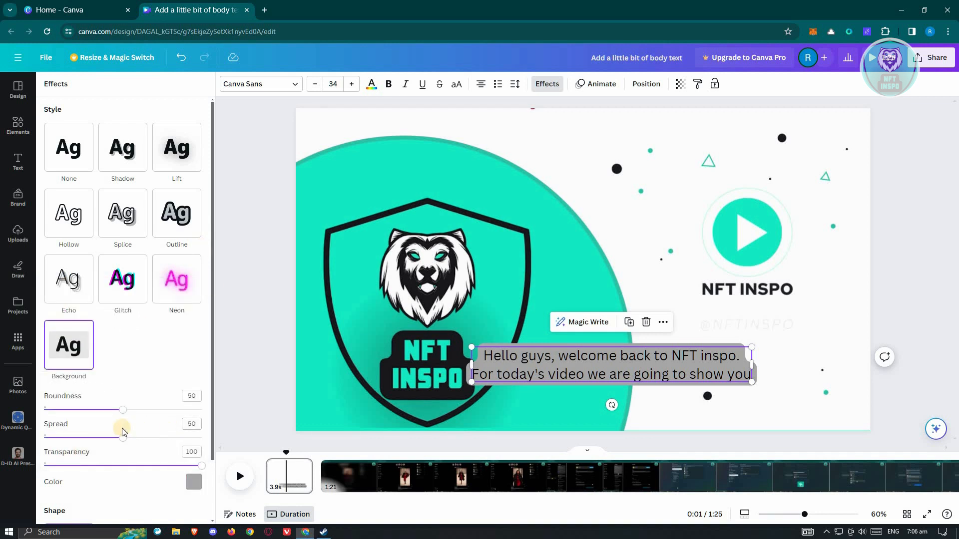
pyautogui.moveTo(200, 470)
pyautogui.mouseDown()
pyautogui.moveTo(159, 467)
pyautogui.moveTo(184, 468)
pyautogui.mouseUp()
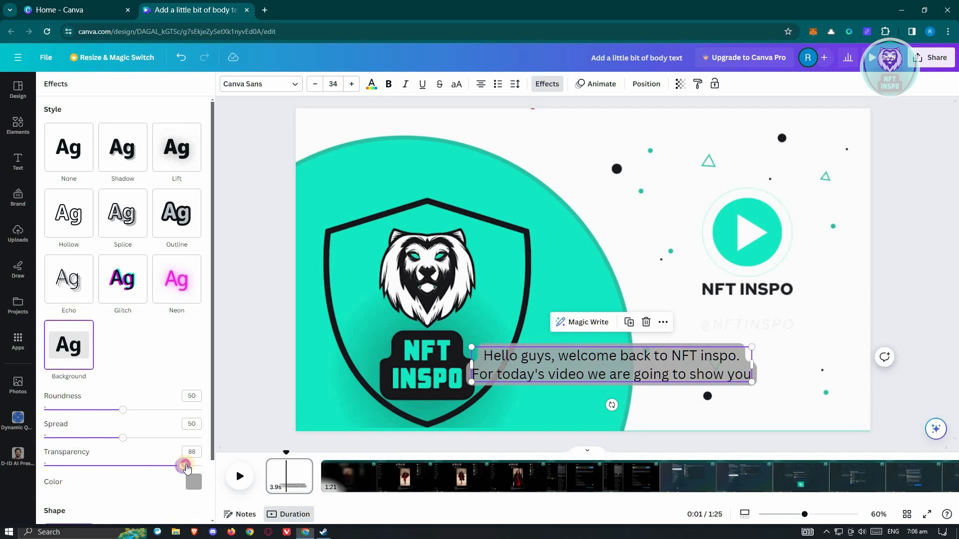
# Change the color of the whole caption text to white (#ffffff).
pyautogui.click(539, 358)
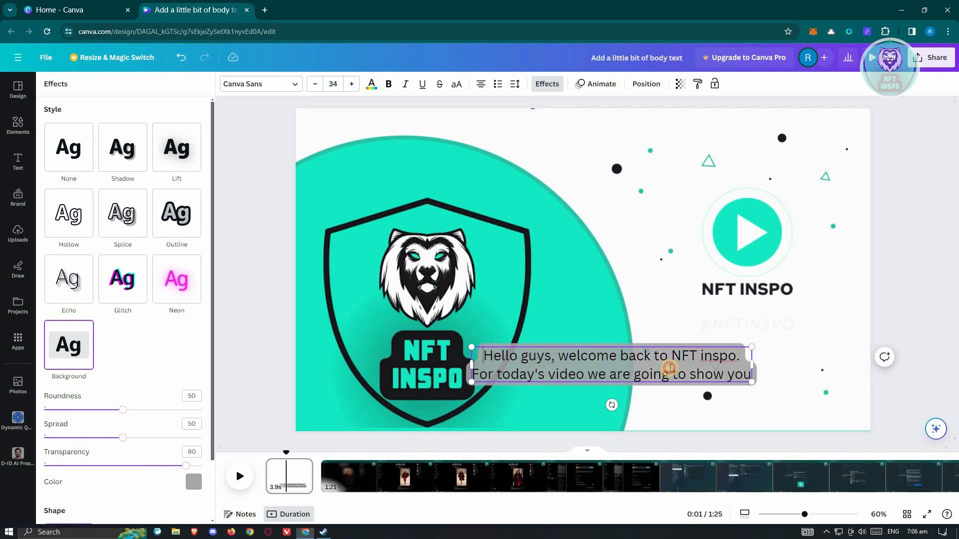
pyautogui.moveTo(669, 368); pyautogui.dragTo(752, 375)
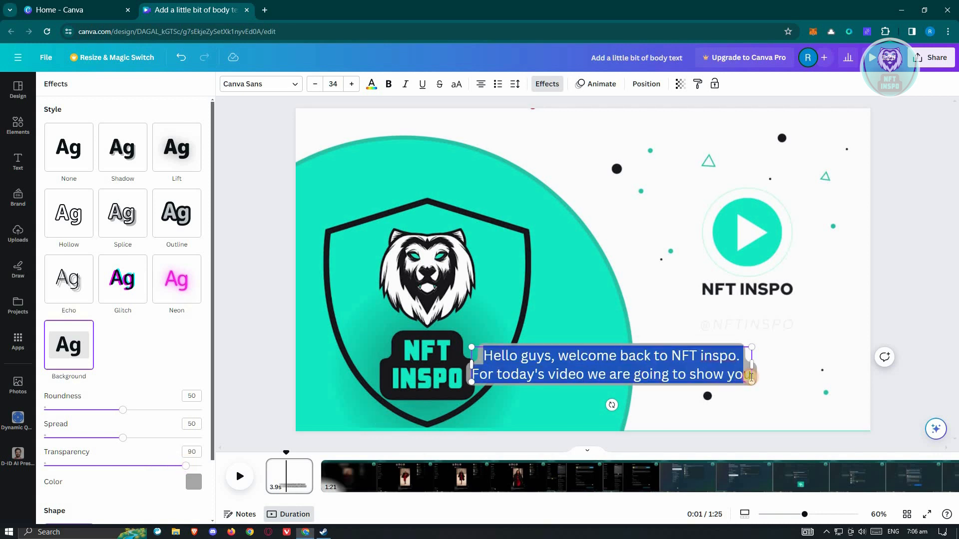
pyautogui.click(370, 87)
pyautogui.click(109, 145)
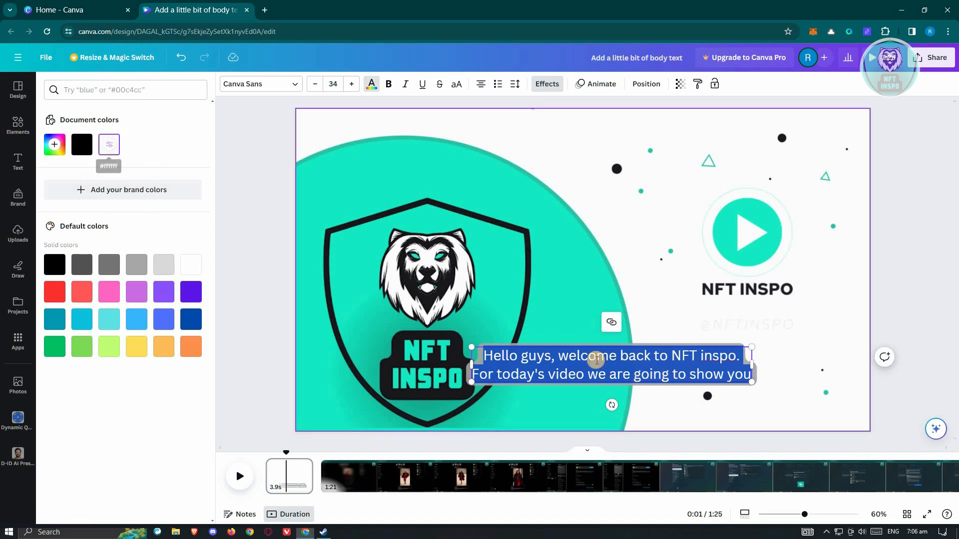
pyautogui.click(263, 283)
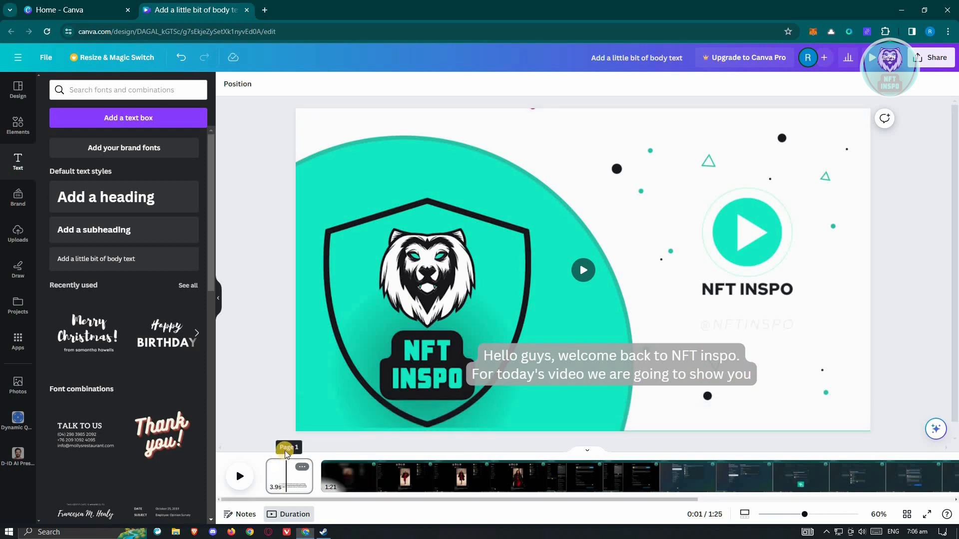
# Play back the captioned first clip to check its timing, and trim its end to 3.7 seconds.
pyautogui.moveTo(286, 452); pyautogui.dragTo(263, 450)
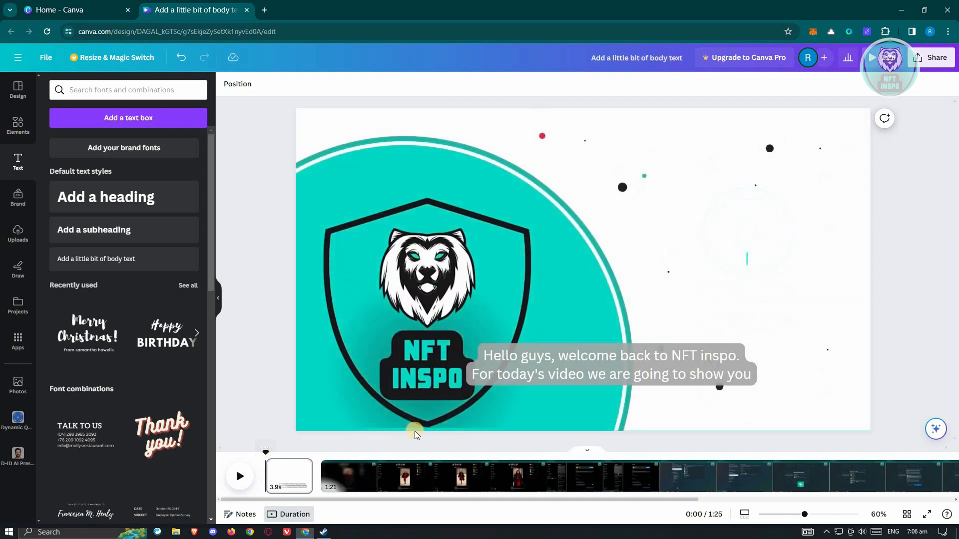
pyautogui.press('space')
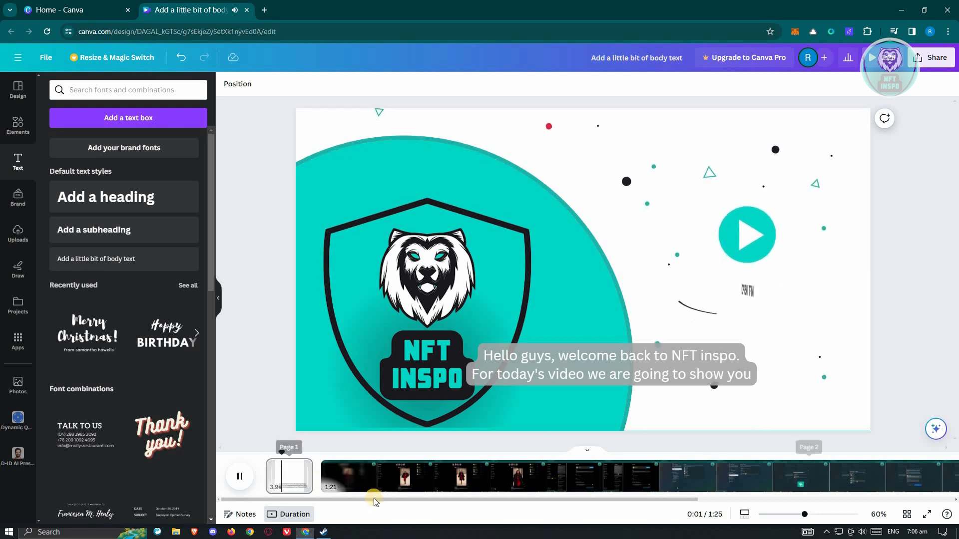
pyautogui.press('space')
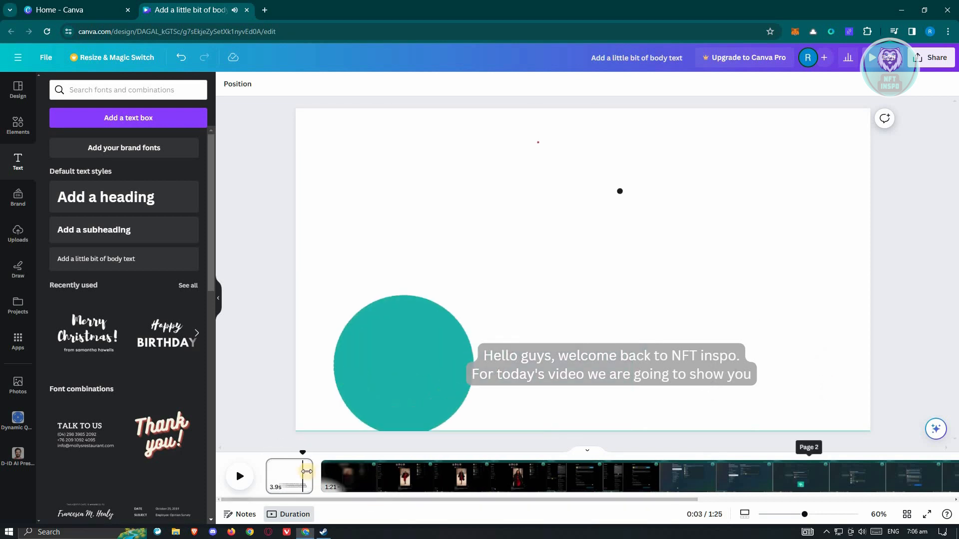
pyautogui.press('space')
pyautogui.press('space')
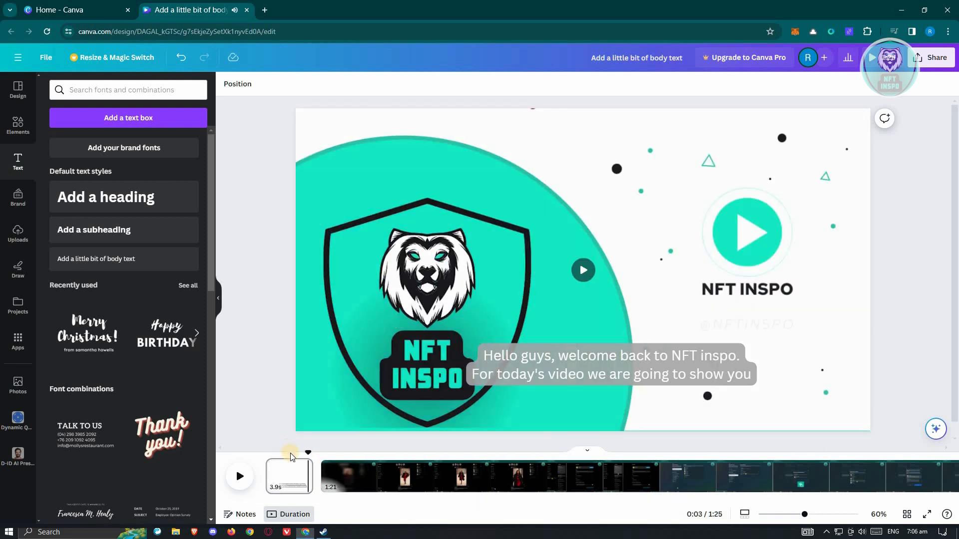
pyautogui.moveTo(298, 453); pyautogui.dragTo(280, 453)
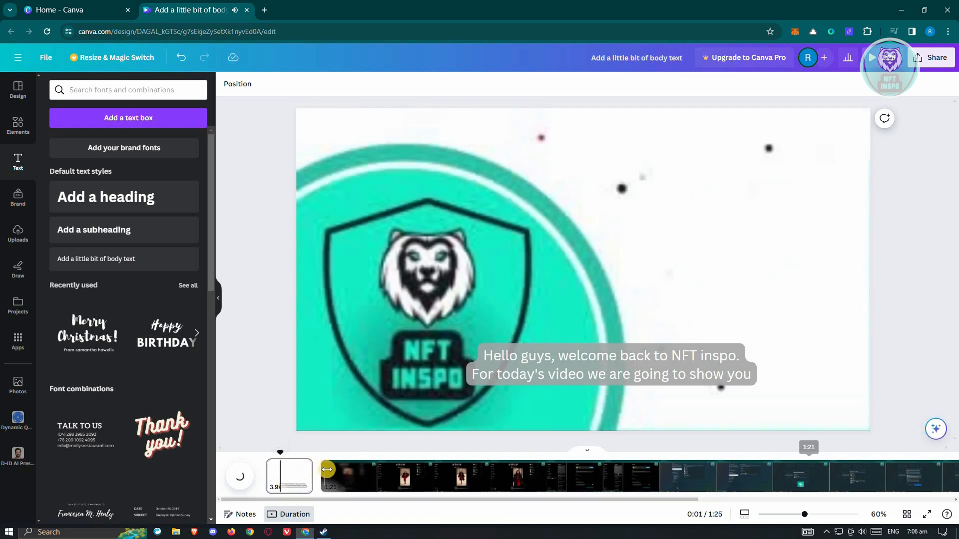
pyautogui.press('space')
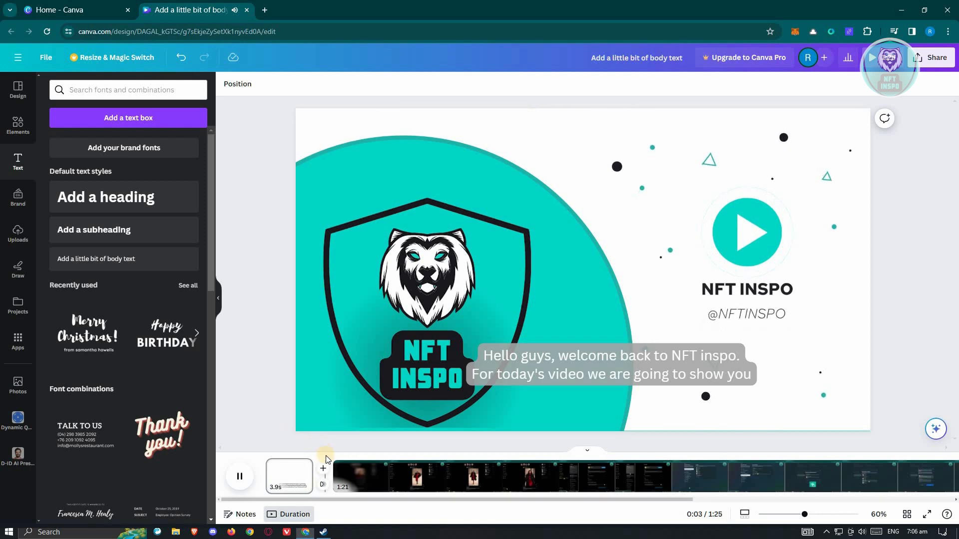
pyautogui.press('space')
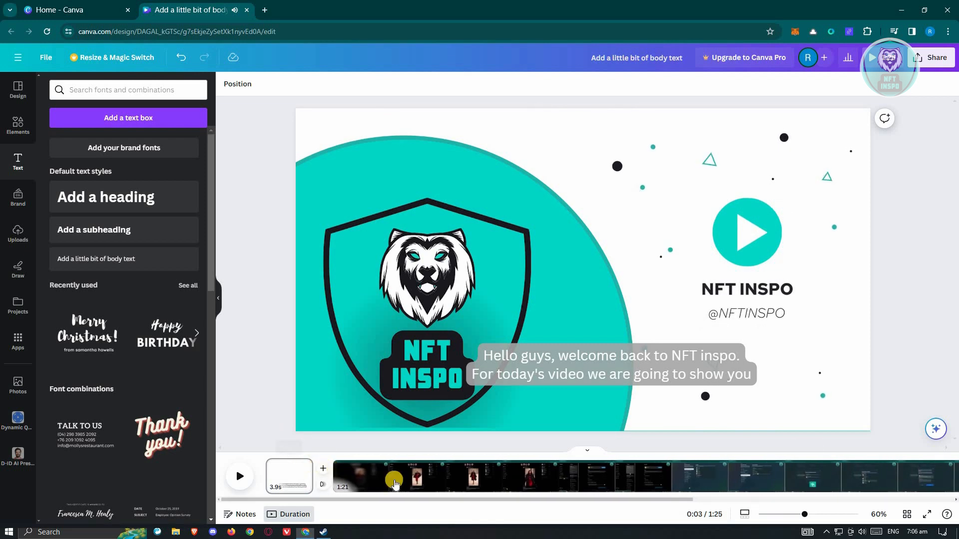
pyautogui.moveTo(313, 473); pyautogui.dragTo(310, 473)
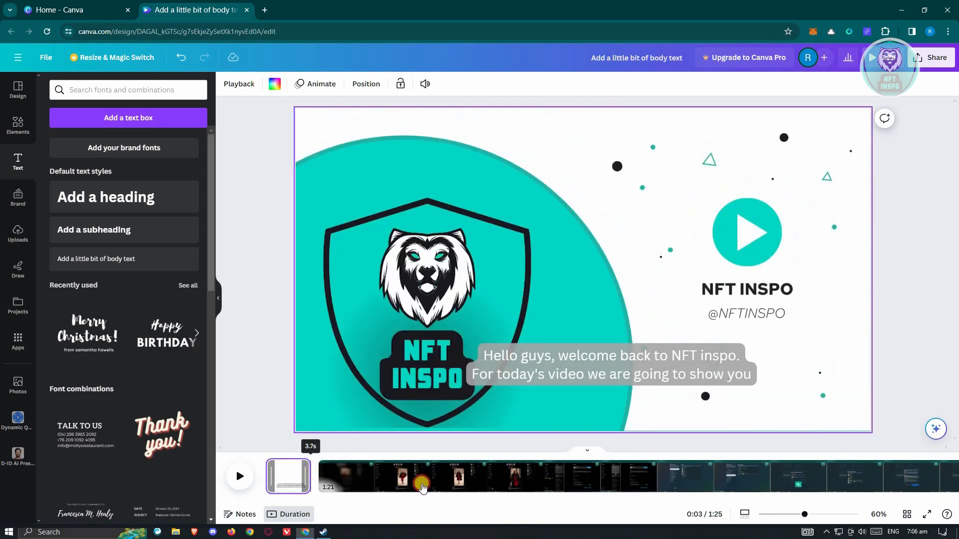
# Play on to about 0:06, where the title appears, and split the second page there.
pyautogui.press('space')
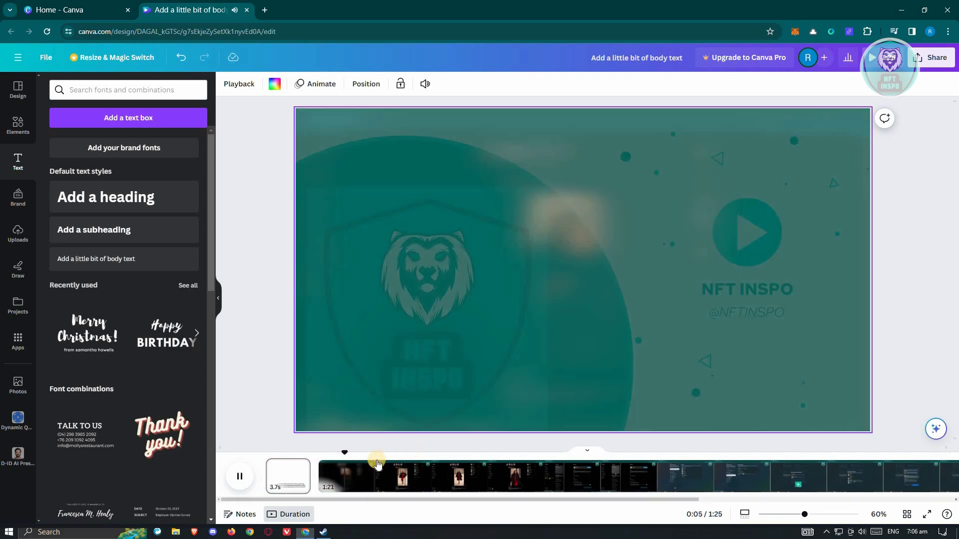
pyautogui.press('space')
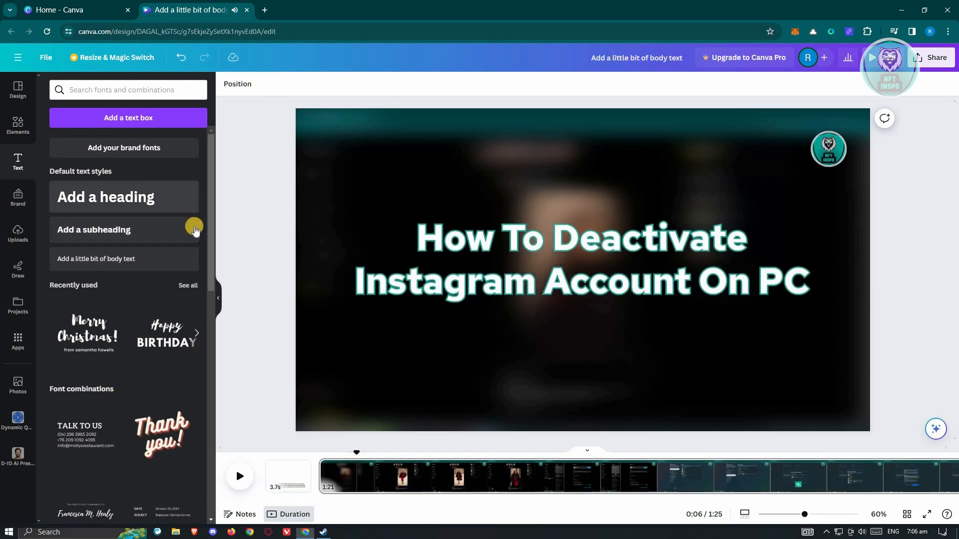
pyautogui.rightClick(358, 481)
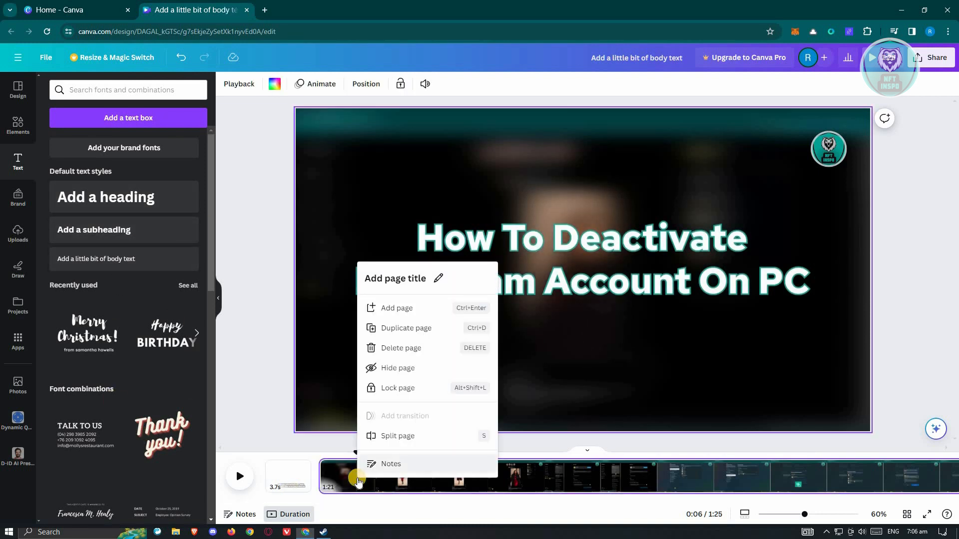
pyautogui.click(388, 436)
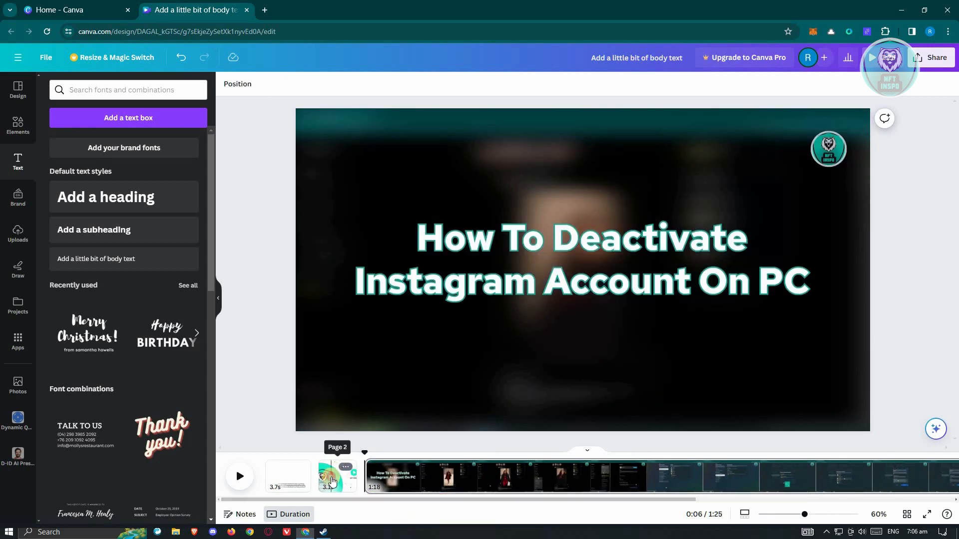
# Add a body text box low on the second clip for its caption.
pyautogui.click(332, 481)
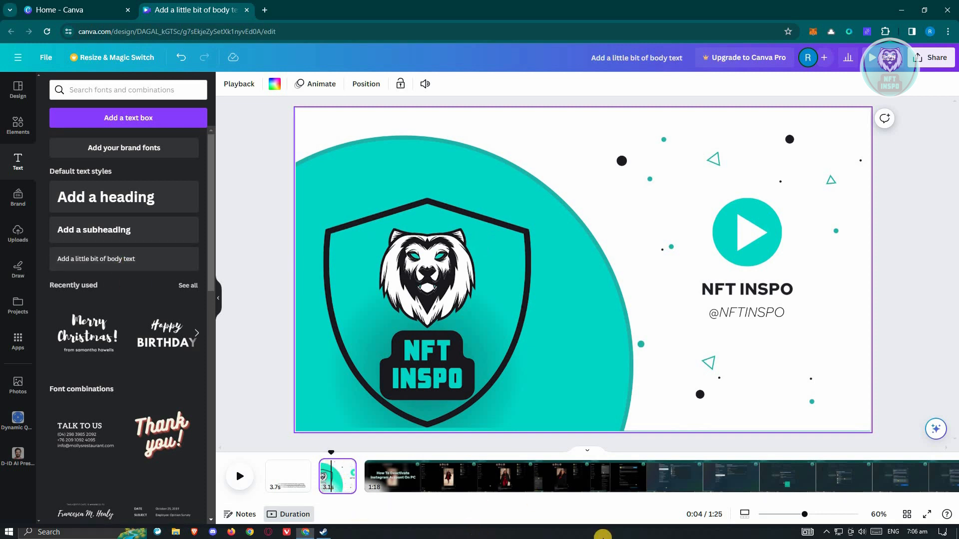
pyautogui.moveTo(90, 263); pyautogui.dragTo(559, 382)
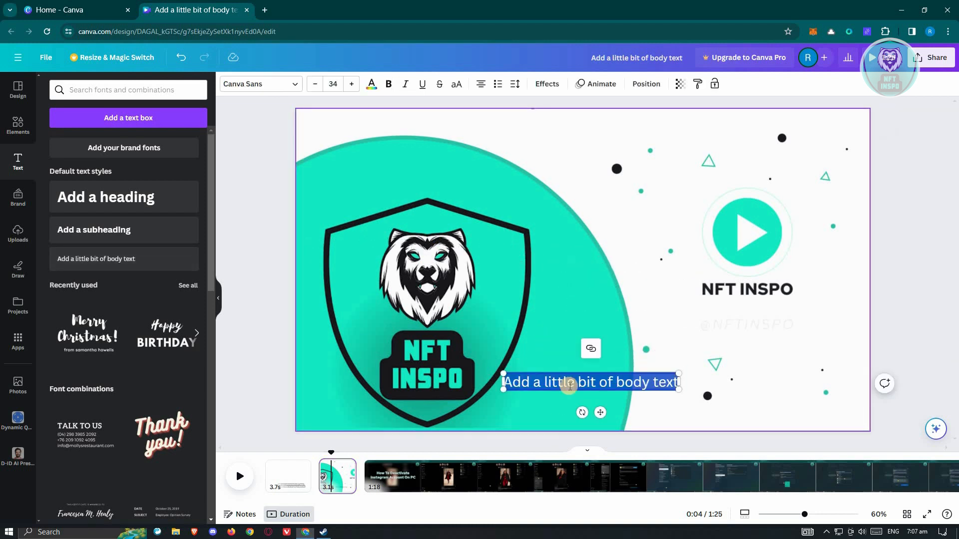